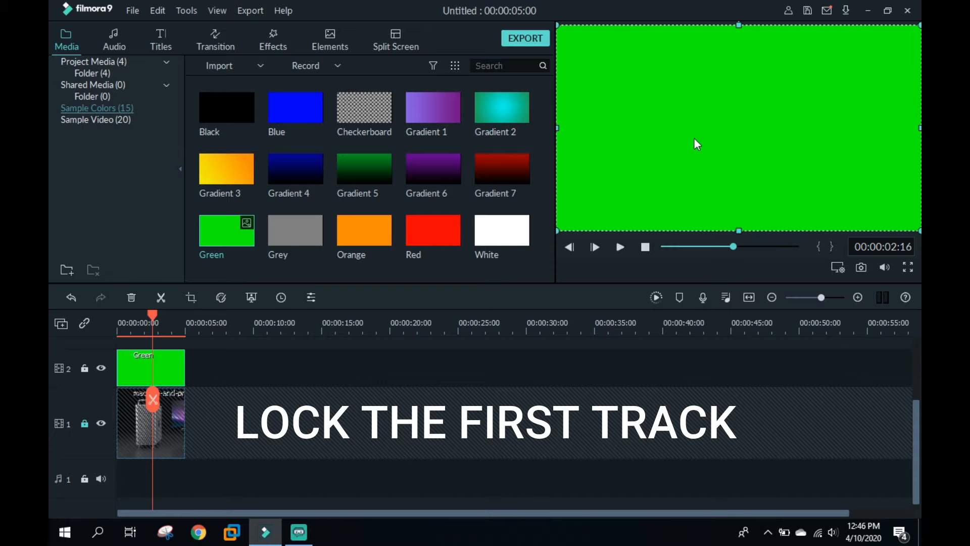
Scale down and reposition the green clip in the preview so it covers the monitor's screen in the Mac Pro photo
{"action": "left_click_drag", "start_coordinate": [557, 232], "coordinate": [724, 134]}
{"action": "left_click_drag", "start_coordinate": [790, 110], "coordinate": [740, 147]}
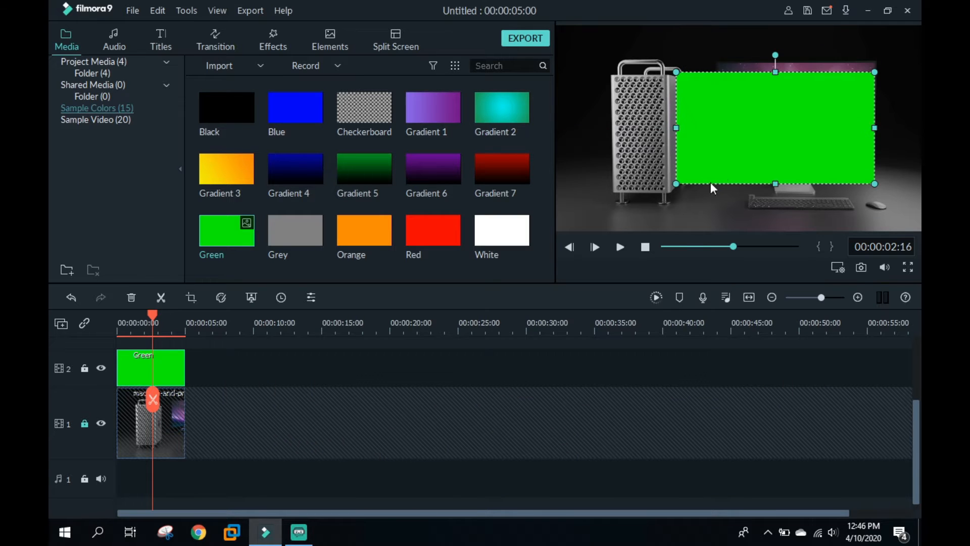
{"action": "left_click_drag", "start_coordinate": [681, 177], "coordinate": [742, 143]}
{"action": "left_click_drag", "start_coordinate": [796, 108], "coordinate": [788, 102]}
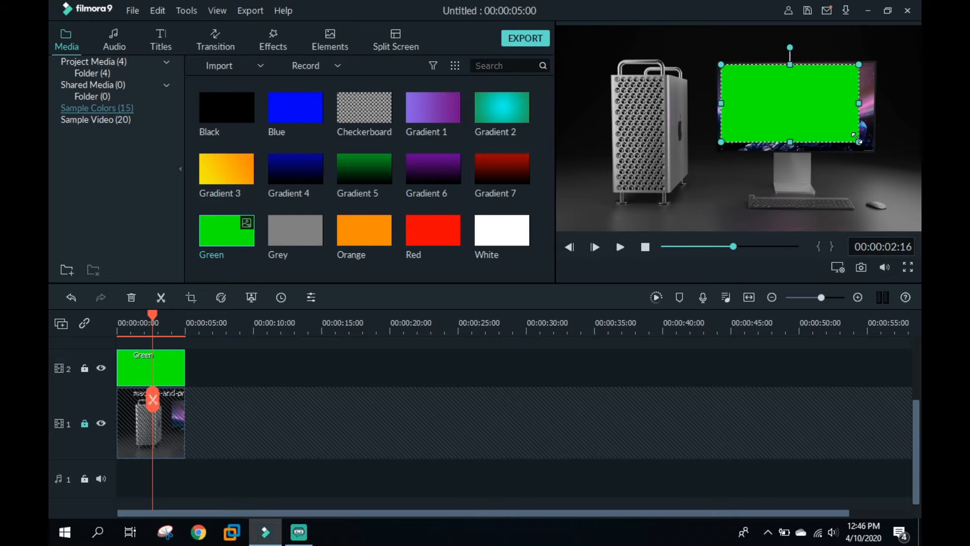
{"action": "left_click_drag", "start_coordinate": [857, 138], "coordinate": [868, 144]}
{"action": "left_click", "coordinate": [849, 203]}
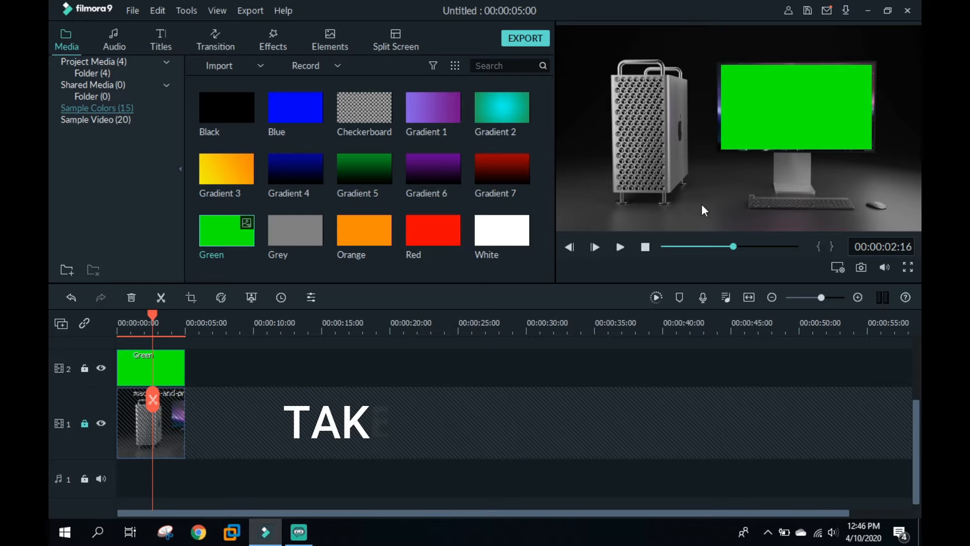
Take a snapshot of the green-screen monitor composite, then unlock track 1 and delete the Mac Pro photo from it
{"action": "left_click", "coordinate": [863, 265]}
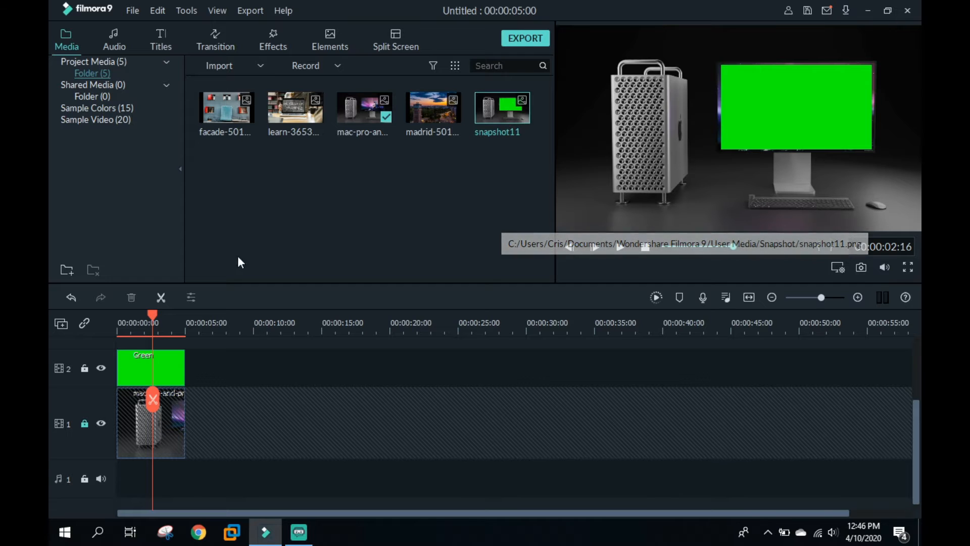
{"action": "left_click", "coordinate": [85, 424]}
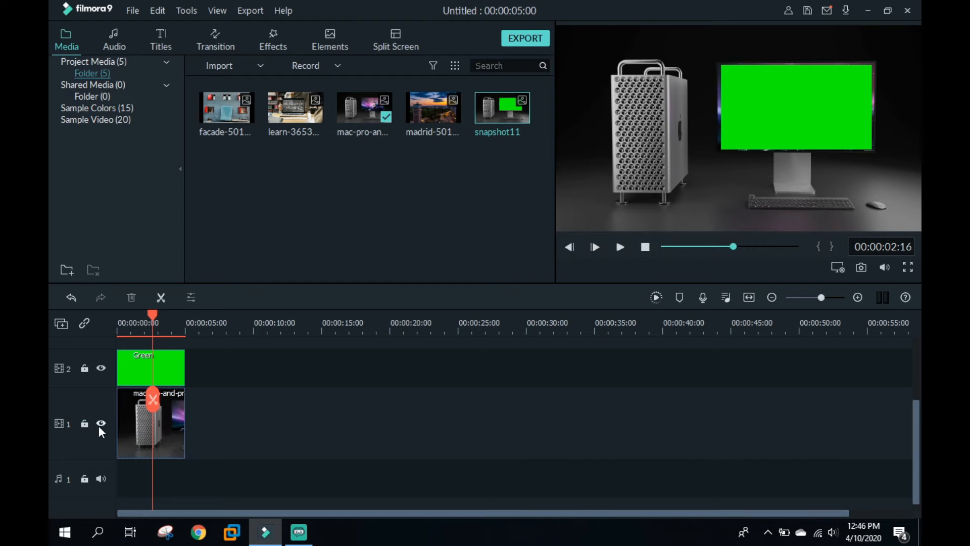
{"action": "left_click", "coordinate": [174, 418]}
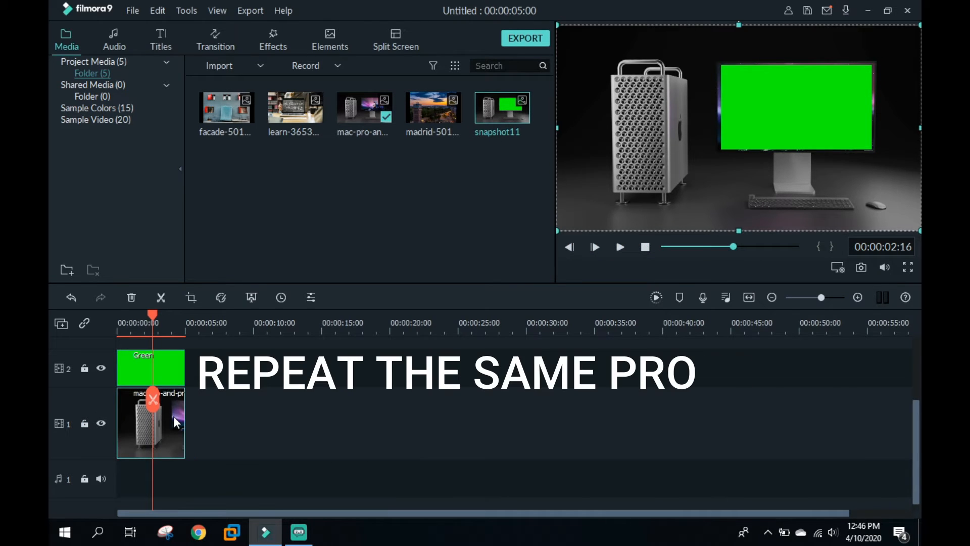
{"action": "key", "text": "Delete"}
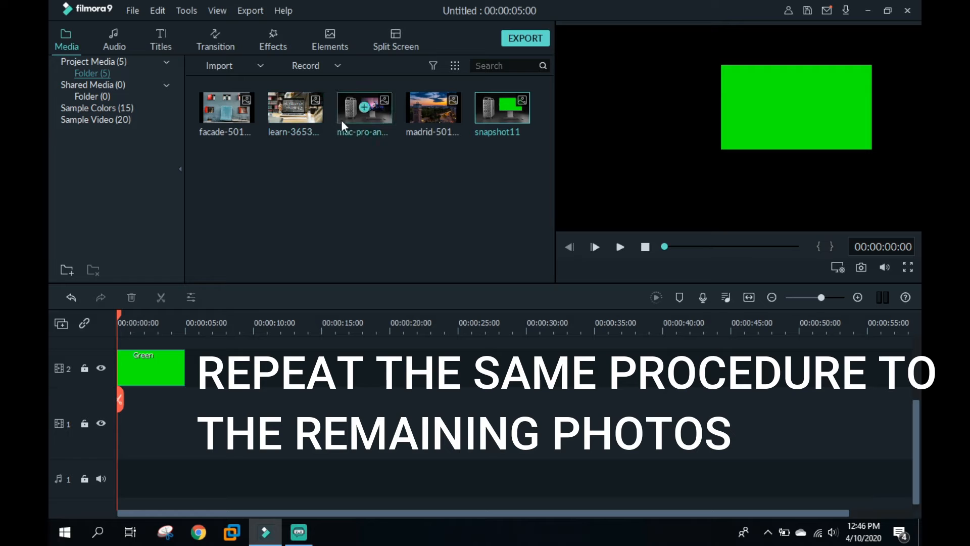
Place the learn-3653 photo on track 1 and fit the green clip over the laptop's screen
{"action": "left_click_drag", "start_coordinate": [299, 124], "coordinate": [251, 415]}
{"action": "left_click_drag", "start_coordinate": [873, 107], "coordinate": [802, 111]}
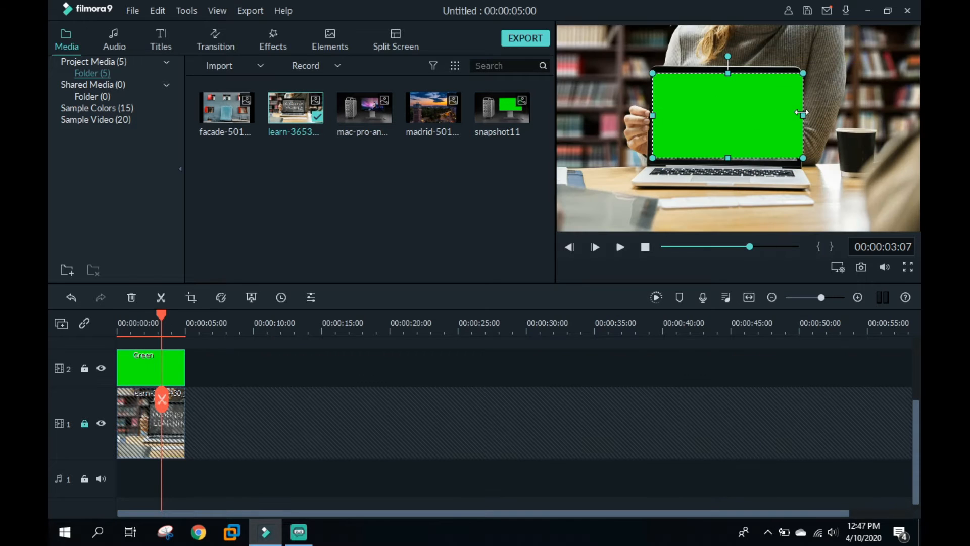
{"action": "left_click", "coordinate": [680, 369]}
Take a snapshot of the green-screen laptop composite, then unlock track 1 and delete the laptop photo from it
{"action": "left_click", "coordinate": [863, 268]}
{"action": "left_click", "coordinate": [84, 423]}
{"action": "left_click", "coordinate": [169, 441]}
{"action": "key", "text": "Delete"}
Place the facade photo on track 1 and shrink the green clip to cover the upper middle window
{"action": "left_click_drag", "start_coordinate": [227, 110], "coordinate": [121, 424]}
{"action": "left_click", "coordinate": [153, 323]}
{"action": "left_click", "coordinate": [690, 134]}
{"action": "left_click_drag", "start_coordinate": [656, 158], "coordinate": [727, 79]}
{"action": "left_click", "coordinate": [745, 65]}
{"action": "left_click", "coordinate": [799, 106]}
{"action": "left_click", "coordinate": [745, 65]}
{"action": "left_click", "coordinate": [731, 79]}
{"action": "left_click", "coordinate": [758, 66]}
{"action": "left_click_drag", "start_coordinate": [756, 69], "coordinate": [759, 69]}
{"action": "left_click", "coordinate": [774, 81]}
{"action": "left_click", "coordinate": [757, 66]}
{"action": "left_click", "coordinate": [832, 125]}
Take a snapshot of the green-window facade composite, then delete both the facade photo and the green clip from the timeline
{"action": "left_click", "coordinate": [861, 267]}
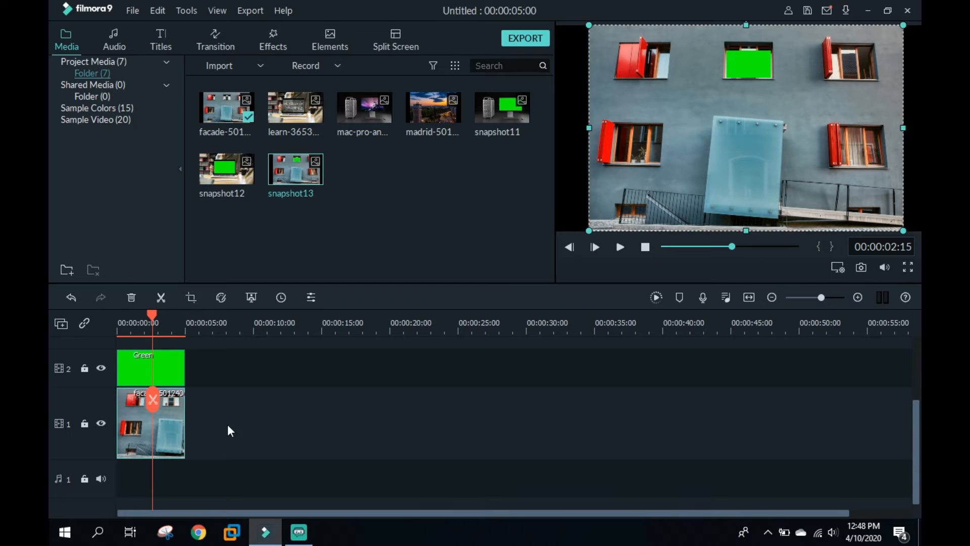
{"action": "left_click", "coordinate": [148, 408]}
{"action": "key", "text": "Delete"}
{"action": "left_click", "coordinate": [170, 373]}
{"action": "key", "text": "Delete"}
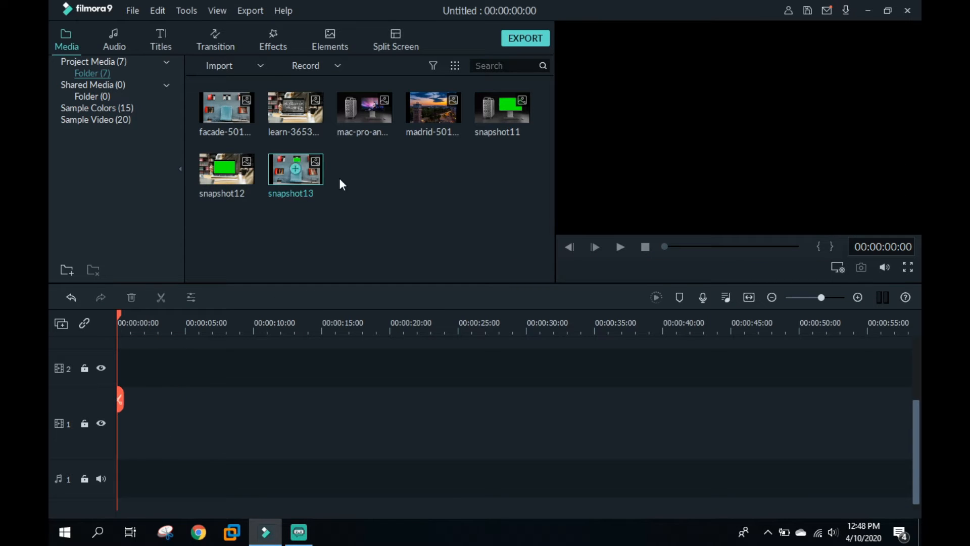
Place the madrid image at the start of video track 1
{"action": "left_click_drag", "start_coordinate": [420, 110], "coordinate": [111, 459]}
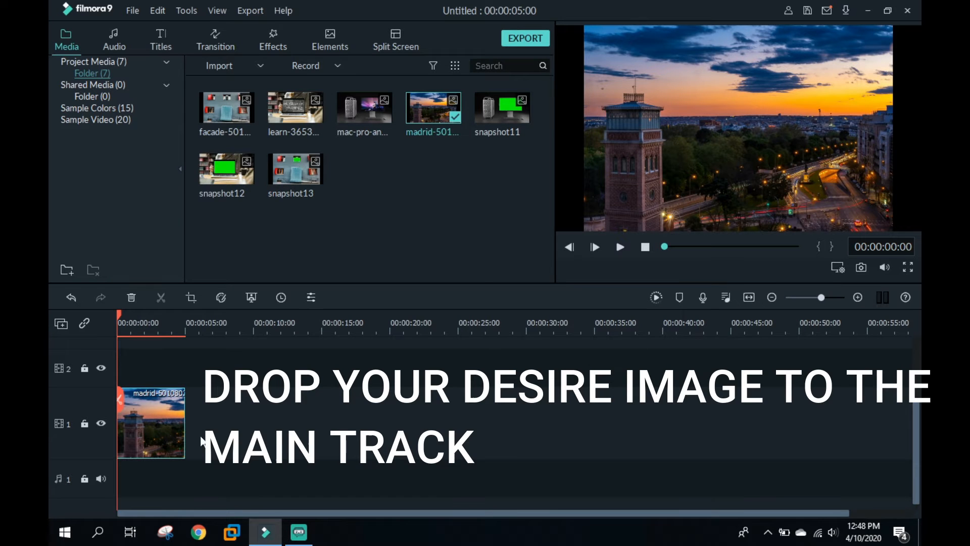
{"action": "right_click", "coordinate": [165, 427]}
{"action": "left_click_drag", "start_coordinate": [165, 428], "coordinate": [96, 477]}
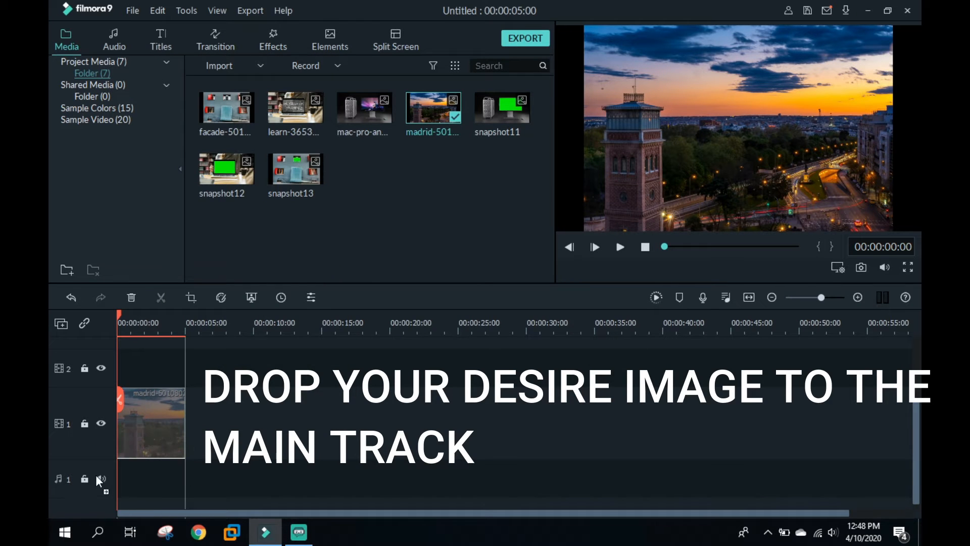
{"action": "left_click_drag", "start_coordinate": [140, 442], "coordinate": [141, 442]}
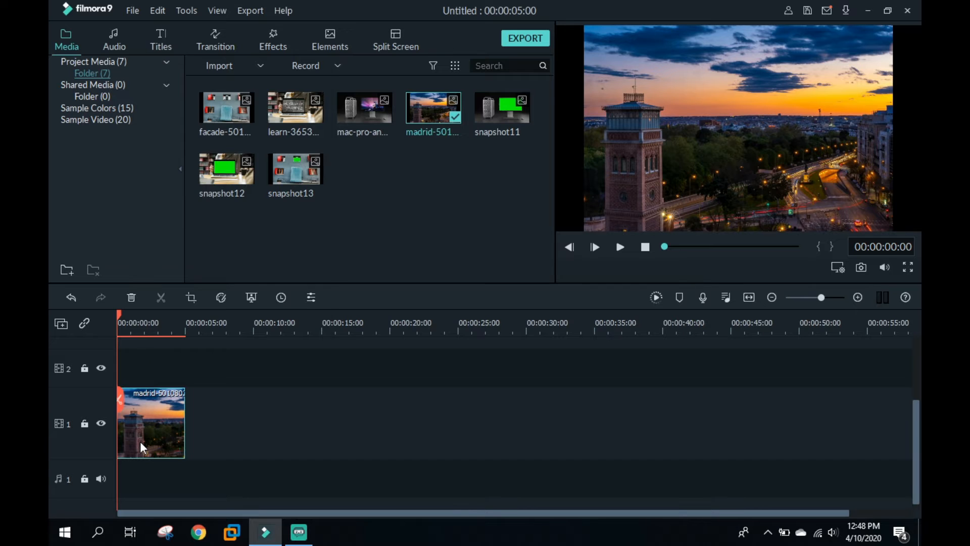
Set the madrid clip's duration to 00:00:50:00
{"action": "right_click", "coordinate": [140, 441]}
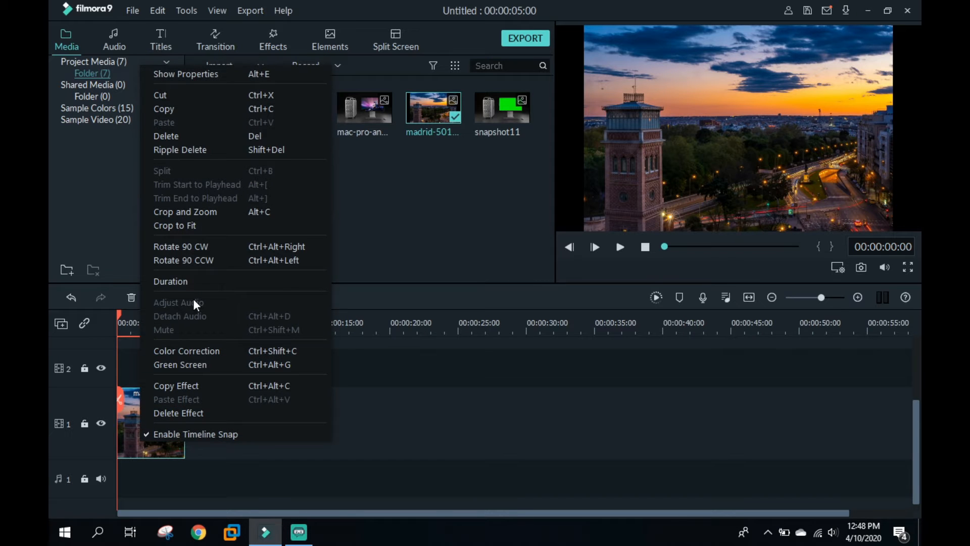
{"action": "left_click", "coordinate": [200, 279]}
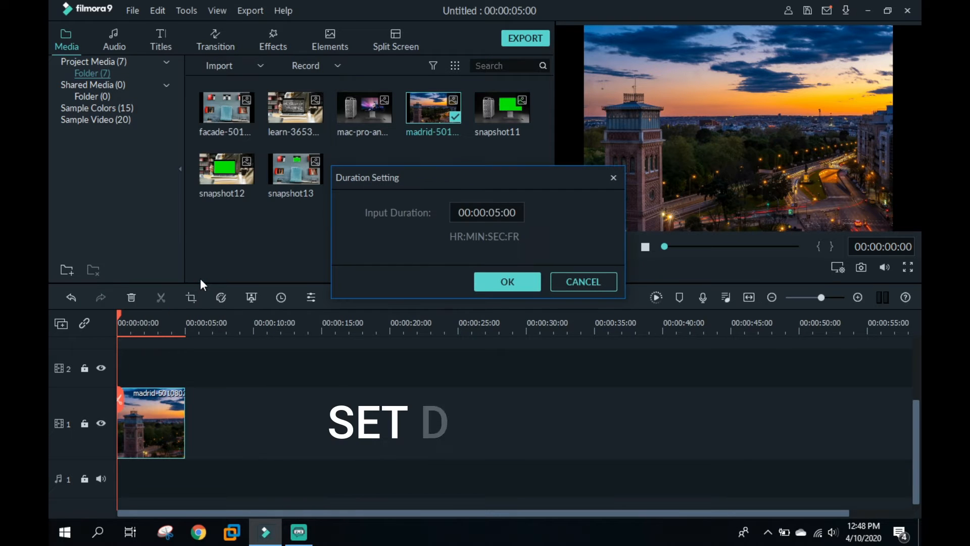
{"action": "double_click", "coordinate": [495, 213]}
{"action": "left_click", "coordinate": [497, 212]}
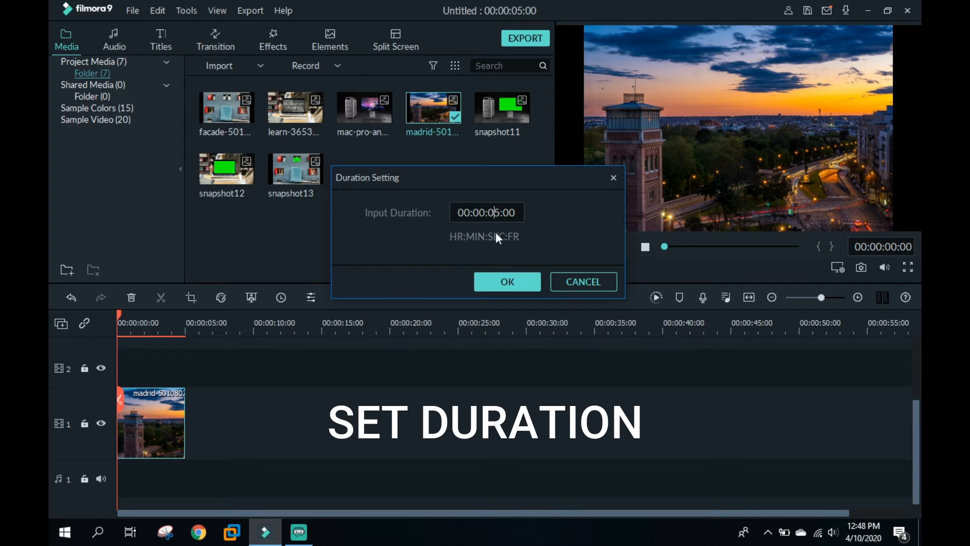
{"action": "key", "text": "BackSpace"}
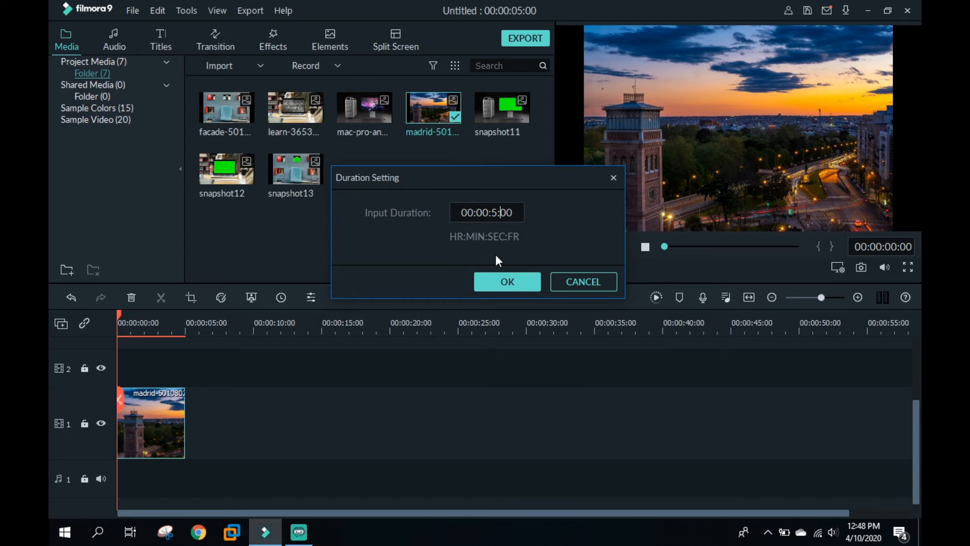
{"action": "type", "text": "0"}
{"action": "left_click", "coordinate": [508, 280]}
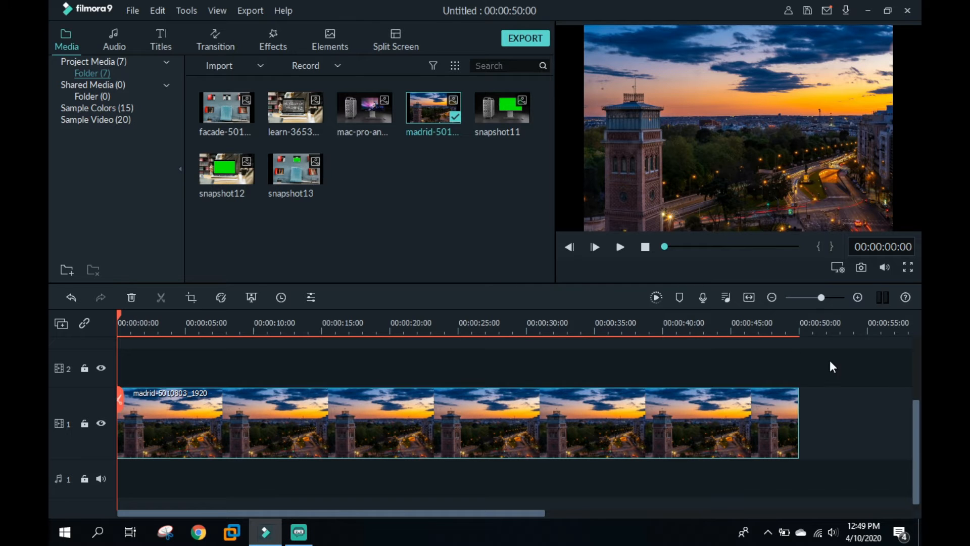
Add snapshot12 at the start of track 2 and set its duration to 00:00:35:00
{"action": "scroll", "coordinate": [918, 422], "scroll_direction": "up", "scroll_amount": 2}
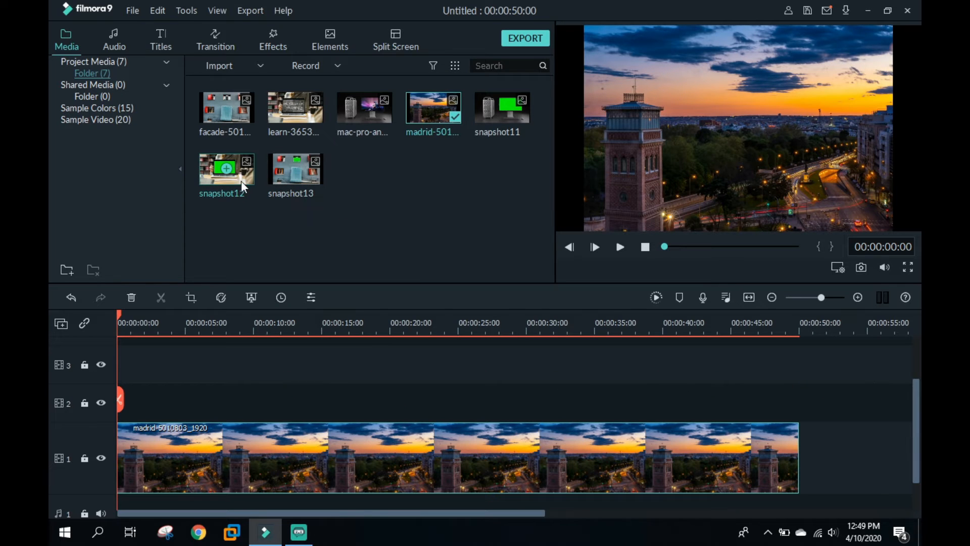
{"action": "left_click_drag", "start_coordinate": [245, 187], "coordinate": [126, 451]}
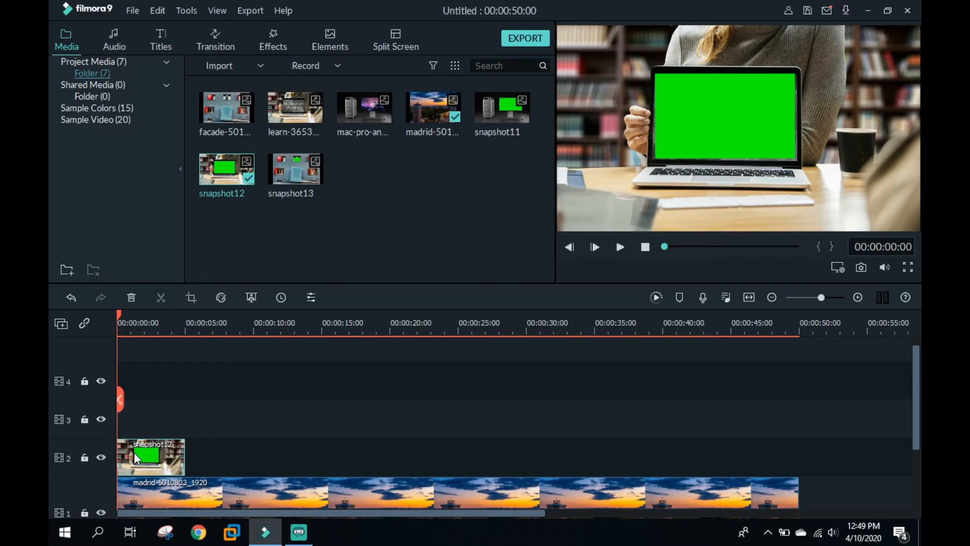
{"action": "right_click", "coordinate": [134, 453]}
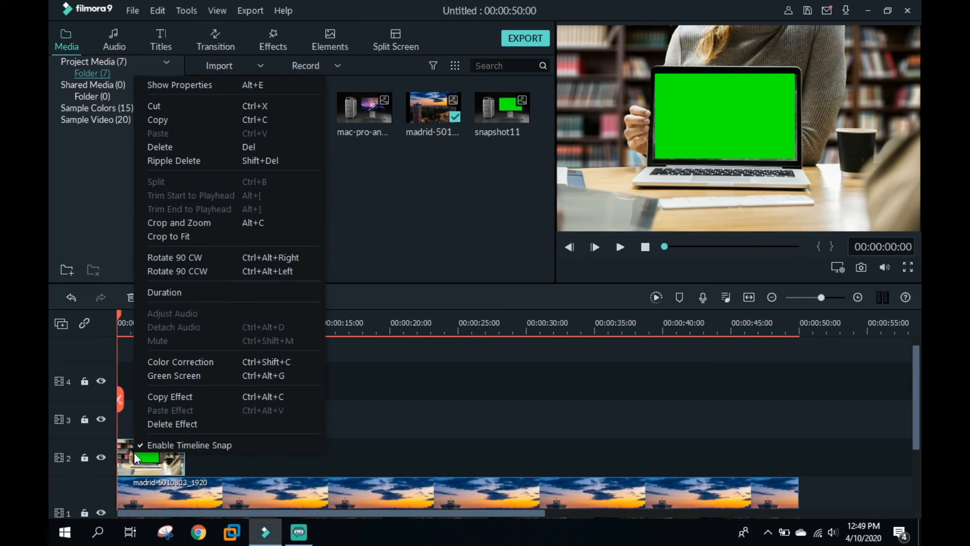
{"action": "left_click", "coordinate": [211, 296]}
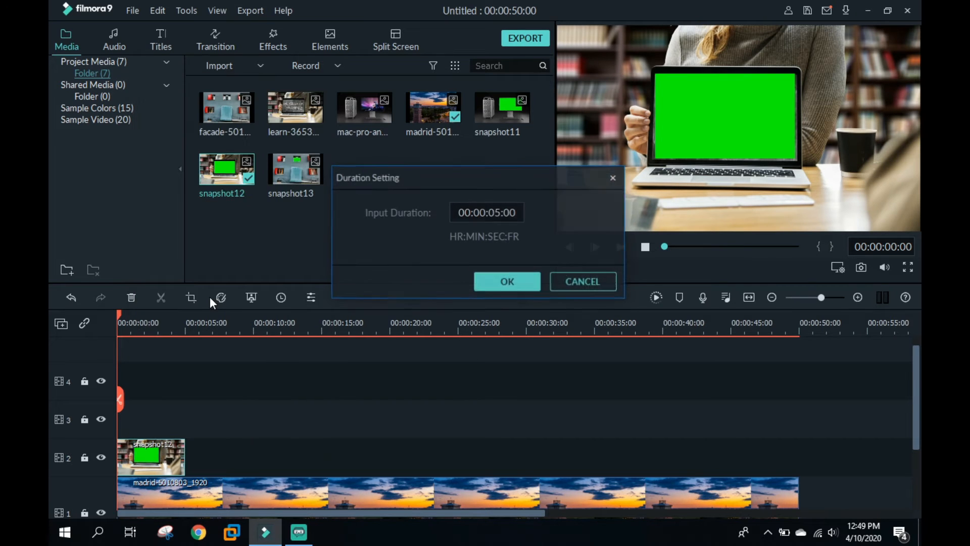
{"action": "double_click", "coordinate": [496, 211]}
{"action": "left_click", "coordinate": [496, 212]}
{"action": "key", "text": "BackSpace"}
{"action": "type", "text": "3"}
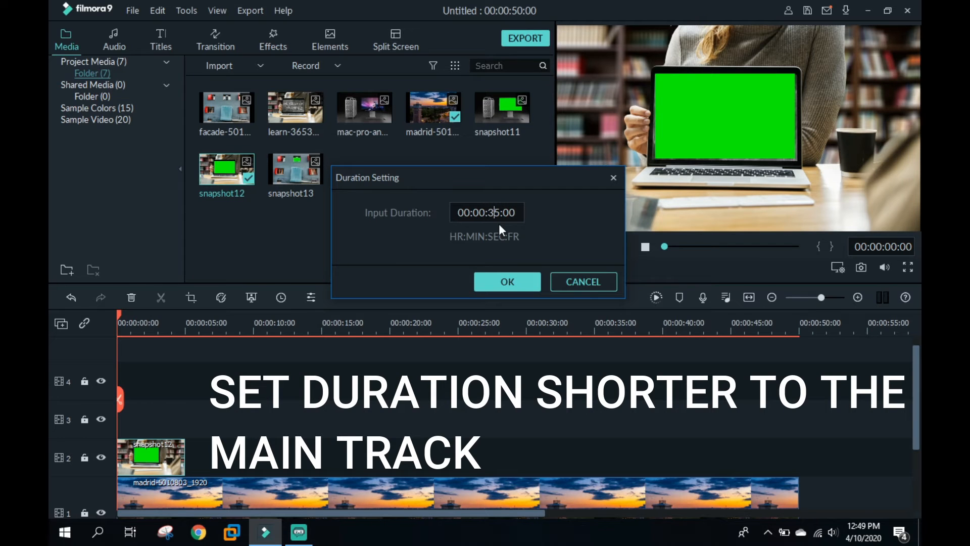
{"action": "left_click", "coordinate": [508, 282]}
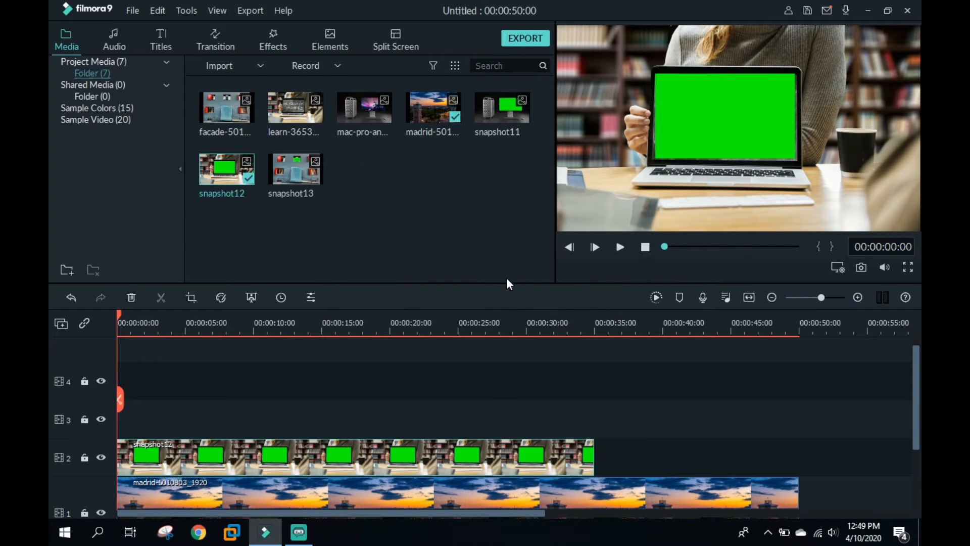
{"action": "left_click", "coordinate": [464, 412]}
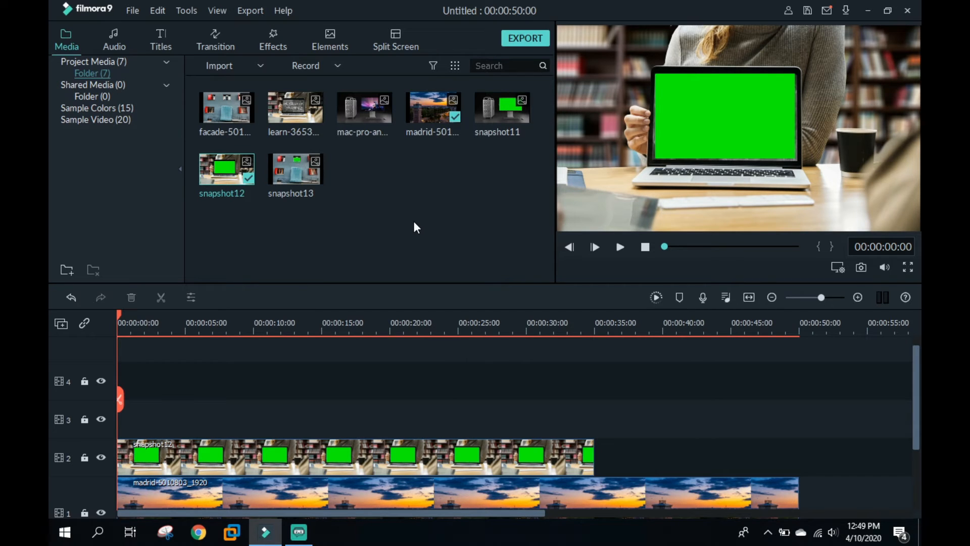
Add snapshot13 near the start of track 3 and set its duration to 00:00:25:00
{"action": "left_click_drag", "start_coordinate": [287, 172], "coordinate": [123, 425]}
{"action": "right_click", "coordinate": [123, 426]}
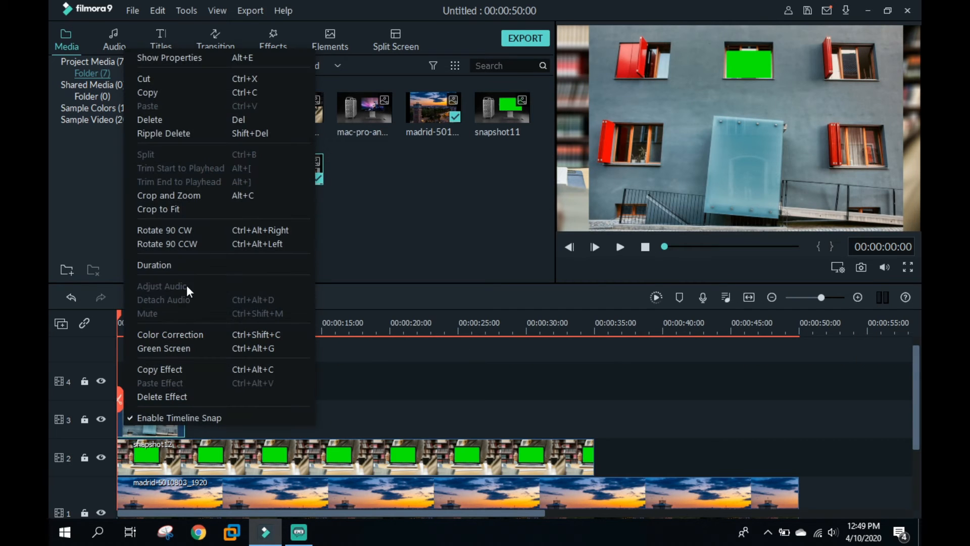
{"action": "left_click", "coordinate": [190, 264]}
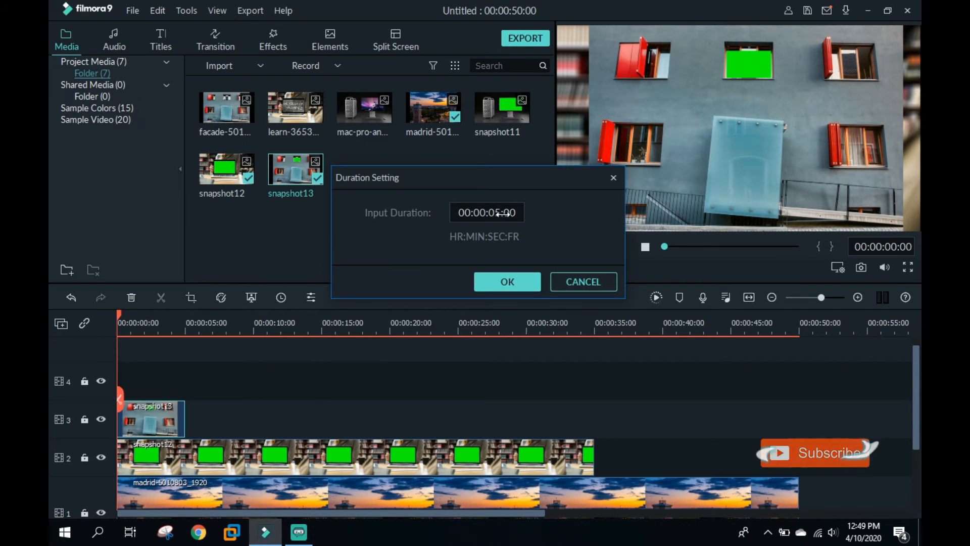
{"action": "left_click", "coordinate": [496, 214]}
{"action": "left_click", "coordinate": [495, 213]}
{"action": "key", "text": "BackSpace"}
{"action": "type", "text": "2"}
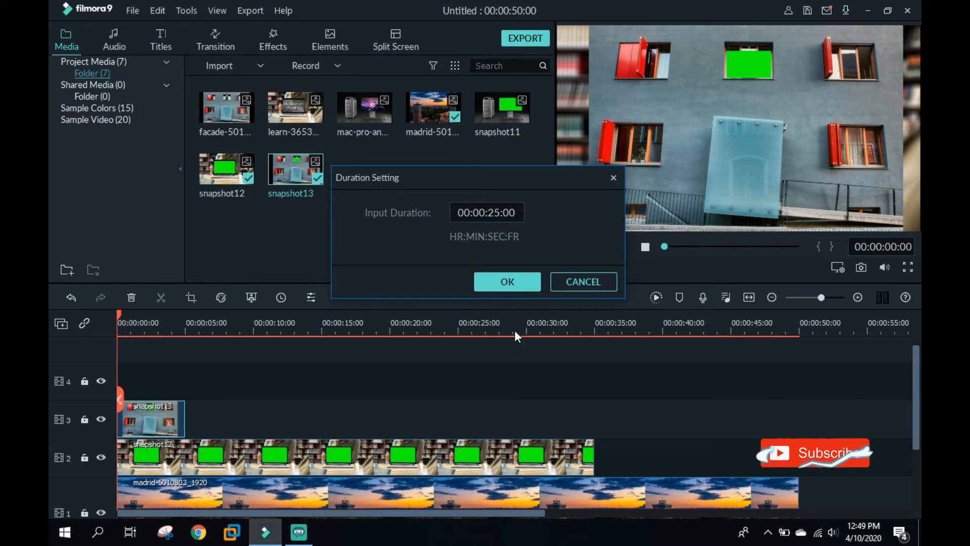
{"action": "left_click", "coordinate": [523, 277]}
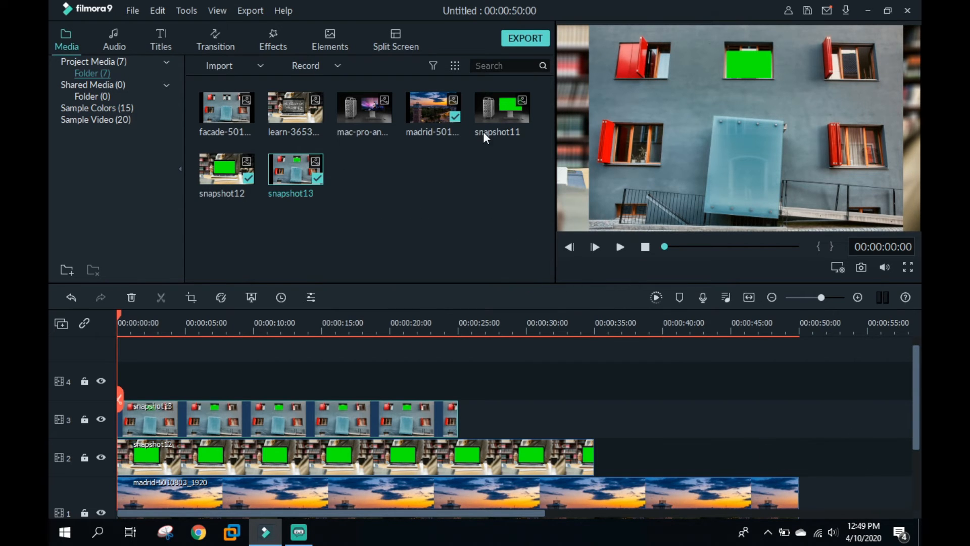
Add snapshot11 at the start of track 4 and set its duration to 00:00:15:00
{"action": "left_click_drag", "start_coordinate": [487, 118], "coordinate": [126, 396]}
{"action": "right_click", "coordinate": [132, 377]}
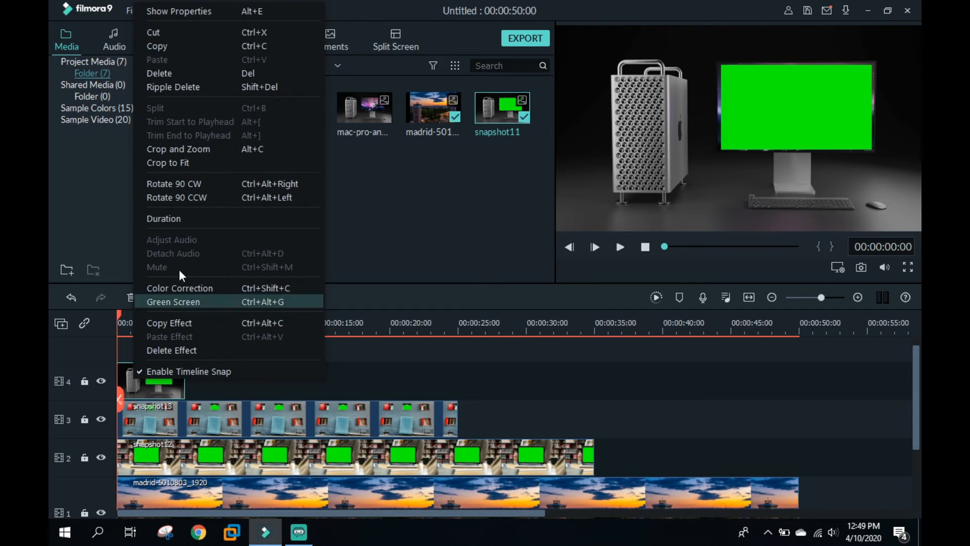
{"action": "left_click", "coordinate": [196, 219]}
{"action": "left_click", "coordinate": [493, 214]}
{"action": "left_click", "coordinate": [493, 214]}
{"action": "key", "text": "BackSpace"}
{"action": "type", "text": "15:00"}
{"action": "left_click", "coordinate": [491, 281]}
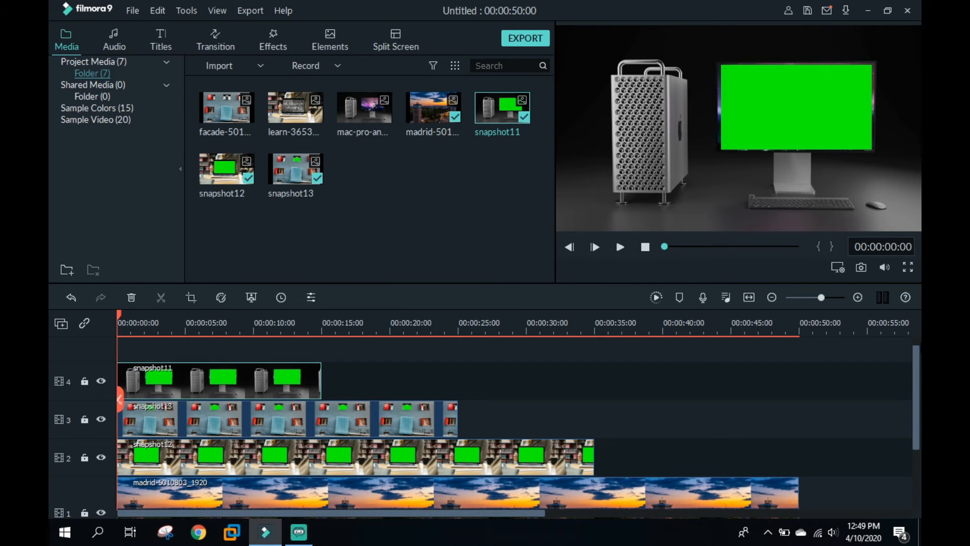
Apply Pan & Zoom to the snapshot11 clip, shrinking the end frame to about 590 x 332 inside the monitor's green screen
{"action": "left_click_drag", "start_coordinate": [917, 357], "coordinate": [919, 370]}
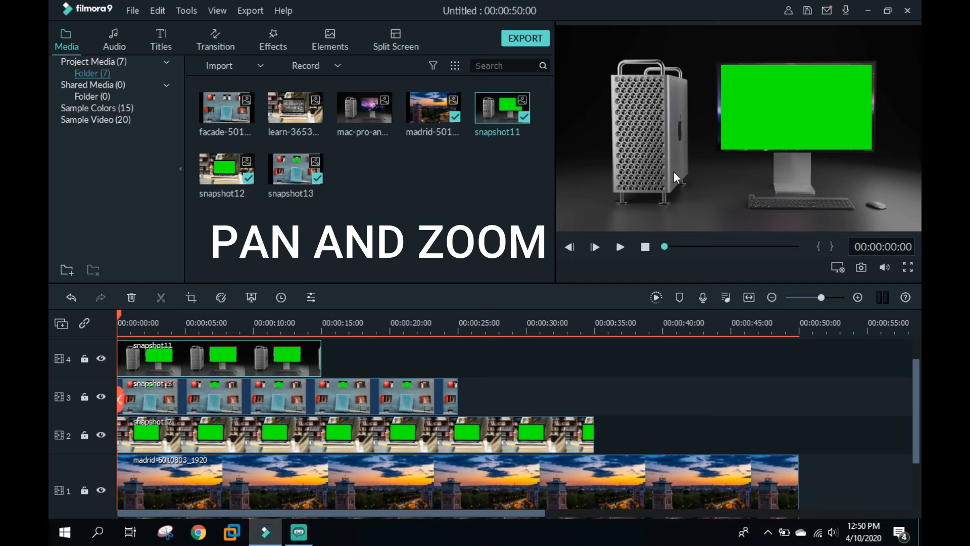
{"action": "left_click", "coordinate": [191, 298]}
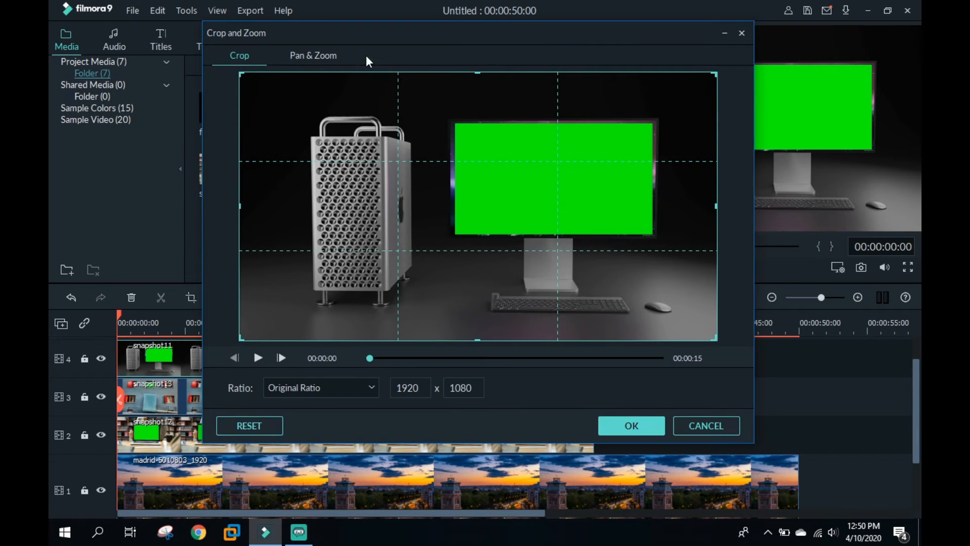
{"action": "left_click", "coordinate": [308, 56]}
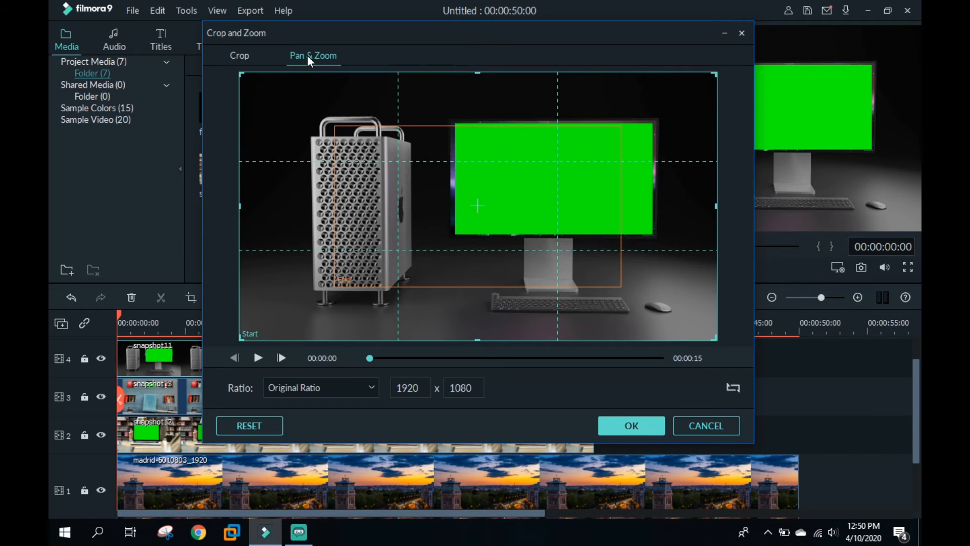
{"action": "left_click", "coordinate": [510, 224]}
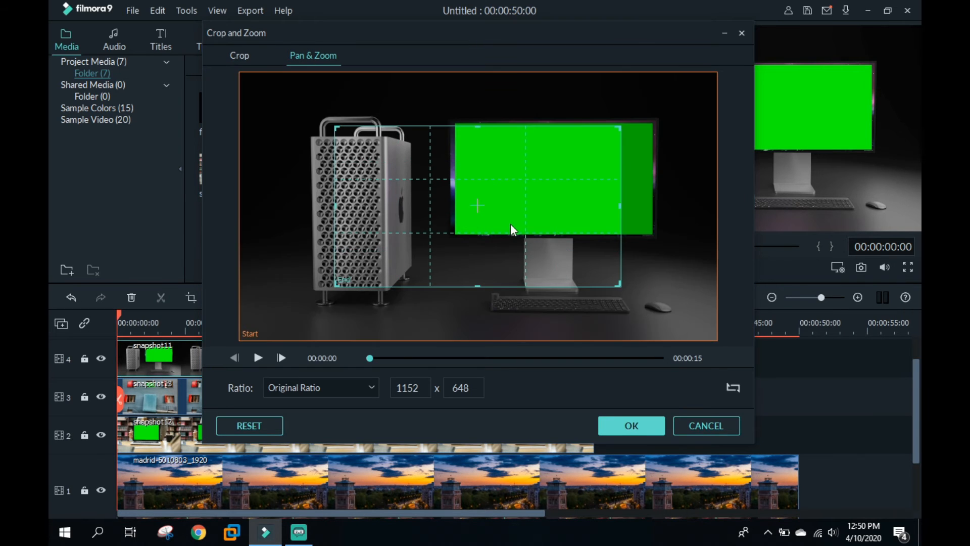
{"action": "left_click_drag", "start_coordinate": [334, 284], "coordinate": [474, 241]}
{"action": "left_click_drag", "start_coordinate": [545, 167], "coordinate": [546, 180]}
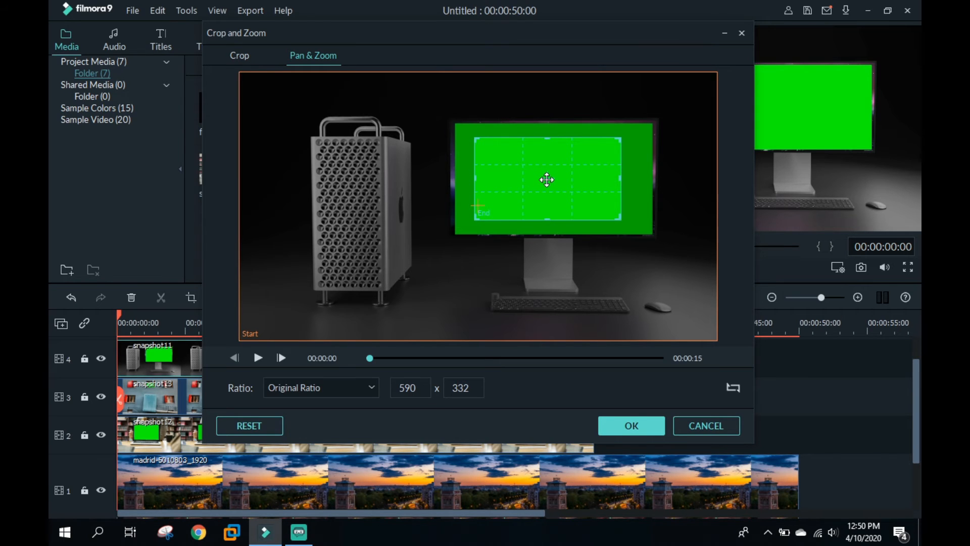
{"action": "left_click", "coordinate": [630, 428]}
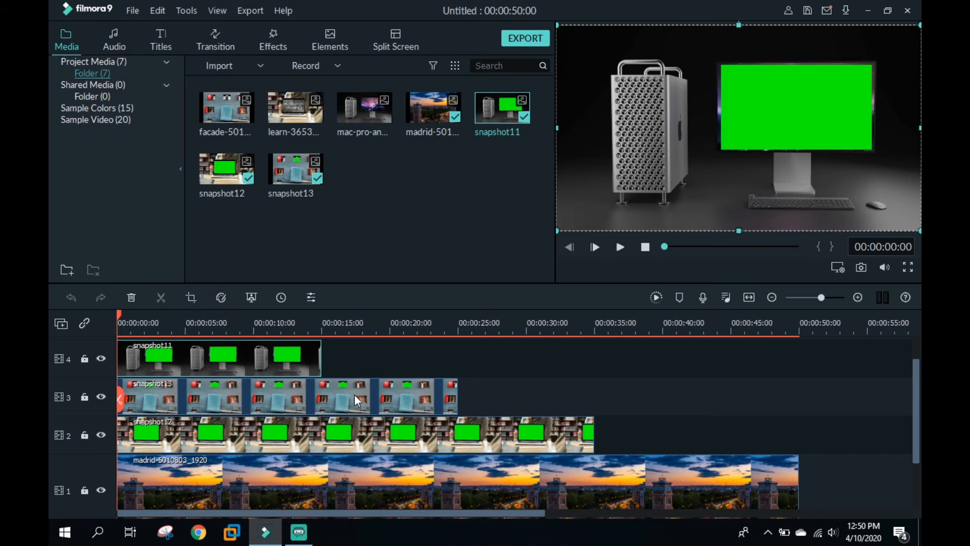
Key out the green monitor screen of the snapshot11 clip with Chroma Key, sampling the green from the preview
{"action": "left_click", "coordinate": [355, 396]}
{"action": "left_click", "coordinate": [286, 366]}
{"action": "left_click", "coordinate": [257, 297]}
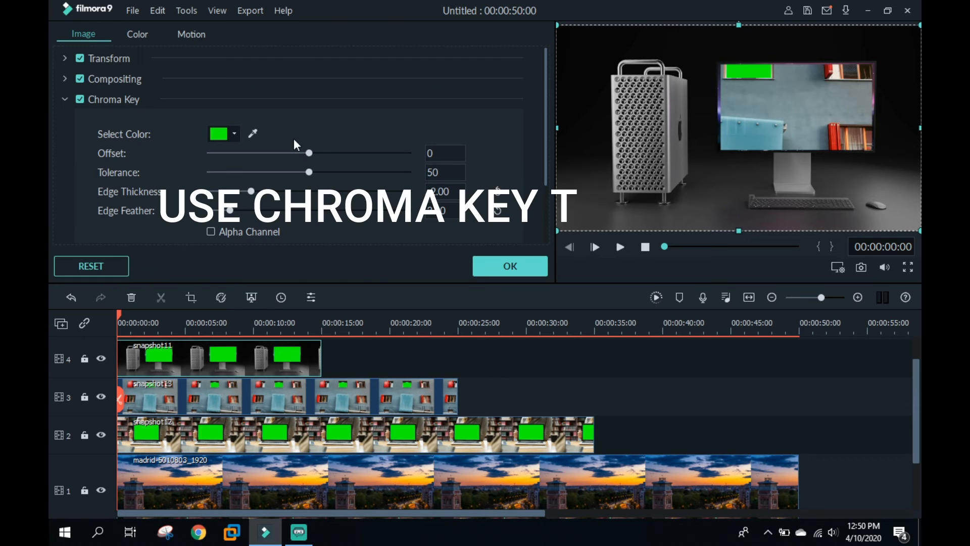
{"action": "left_click", "coordinate": [253, 133]}
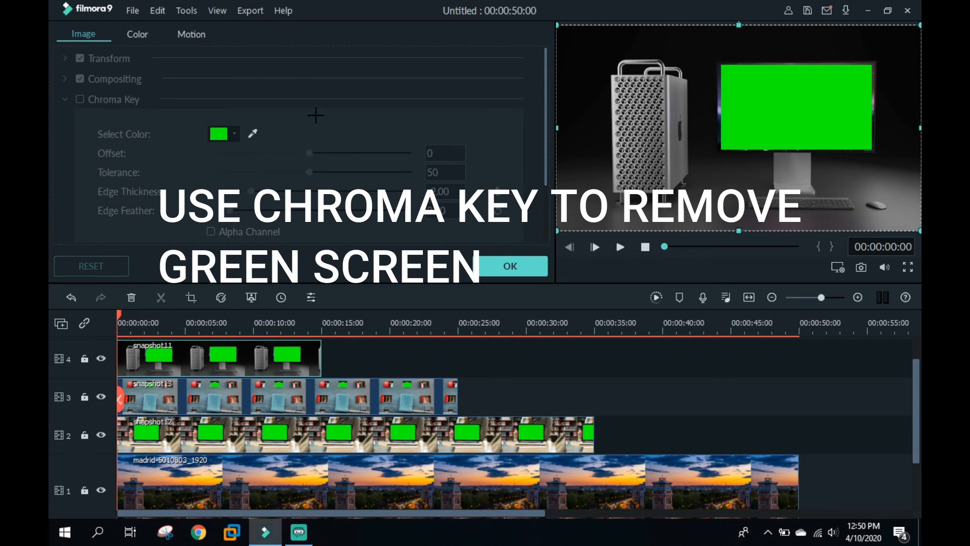
{"action": "left_click", "coordinate": [827, 134]}
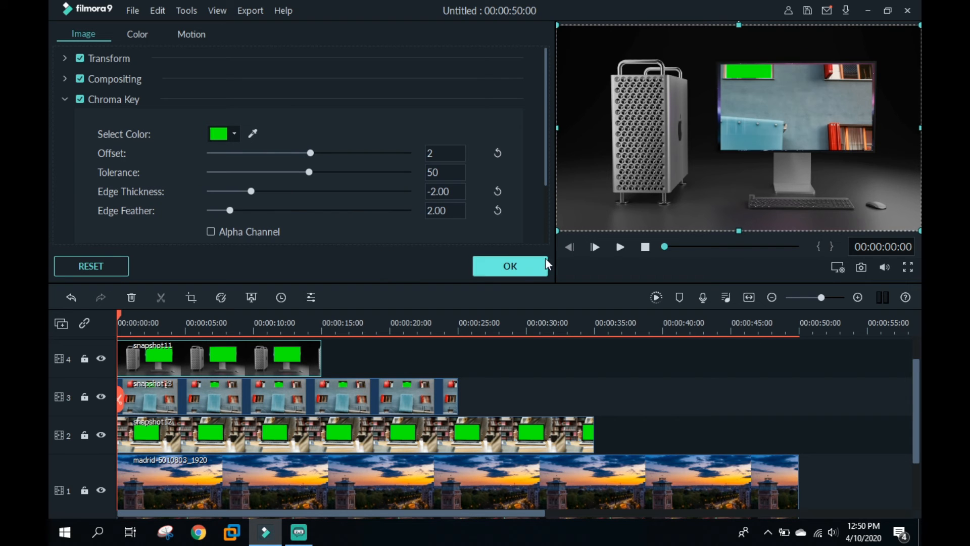
{"action": "left_click", "coordinate": [536, 269]}
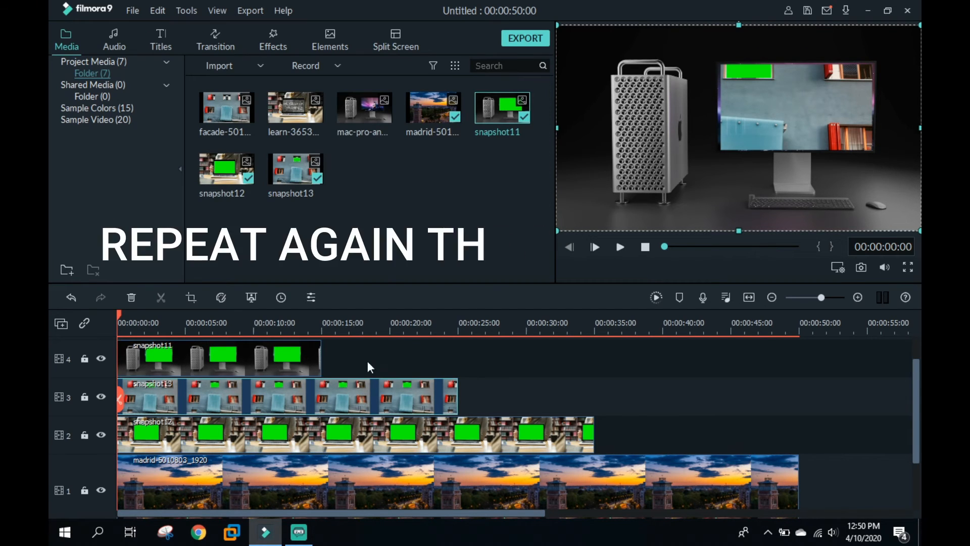
Apply Pan & Zoom to the snapshot13 clip with the end frame over its green window, and key out the green with Chroma Key
{"action": "left_click", "coordinate": [368, 397]}
{"action": "left_click", "coordinate": [191, 297]}
{"action": "left_click", "coordinate": [313, 56]}
{"action": "left_click", "coordinate": [369, 219]}
{"action": "left_click_drag", "start_coordinate": [343, 250], "coordinate": [493, 117]}
{"action": "left_click_drag", "start_coordinate": [536, 139], "coordinate": [509, 124]}
{"action": "left_click_drag", "start_coordinate": [484, 110], "coordinate": [491, 120]}
{"action": "left_click", "coordinate": [634, 424]}
{"action": "double_click", "coordinate": [430, 395]}
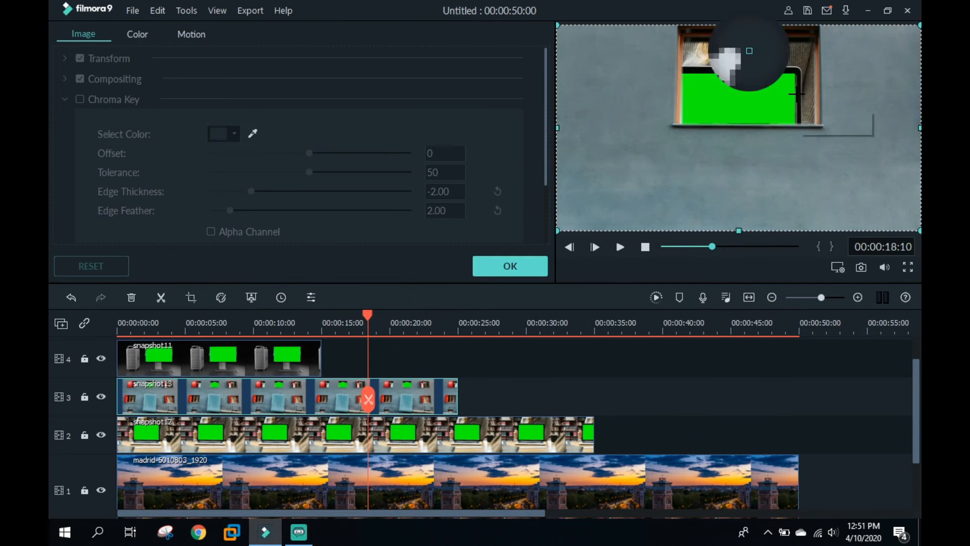
{"action": "left_click", "coordinate": [509, 264]}
Apply Pan & Zoom to the snapshot12 clip, shrinking the end frame and centring it on the laptop's green screen
{"action": "left_click", "coordinate": [546, 435]}
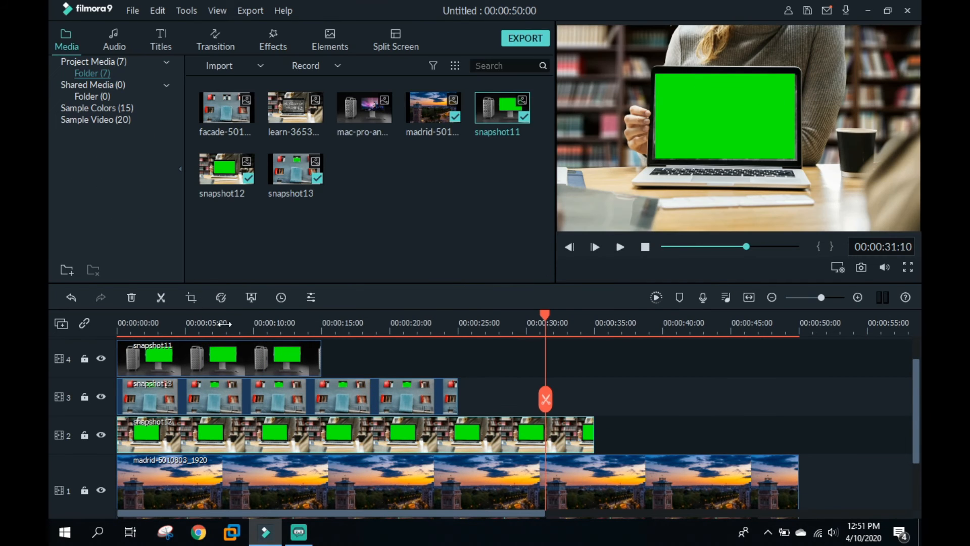
{"action": "left_click", "coordinate": [191, 298]}
{"action": "left_click", "coordinate": [313, 56]}
{"action": "left_click", "coordinate": [339, 282]}
{"action": "left_click_drag", "start_coordinate": [336, 286], "coordinate": [384, 259]}
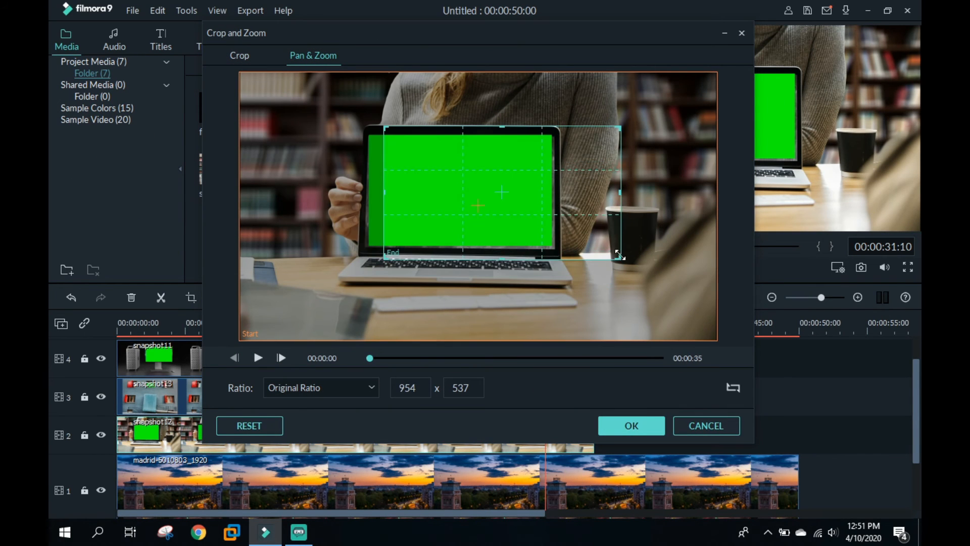
{"action": "left_click_drag", "start_coordinate": [620, 258], "coordinate": [516, 225]}
{"action": "left_click_drag", "start_coordinate": [448, 161], "coordinate": [450, 186]}
{"action": "left_click_drag", "start_coordinate": [518, 152], "coordinate": [538, 140]}
{"action": "left_click_drag", "start_coordinate": [461, 178], "coordinate": [461, 193]}
{"action": "left_click", "coordinate": [630, 425]}
Key out the green laptop screen of the snapshot12 clip with Chroma Key, sampling the green from the preview near 00:00:29:17
{"action": "left_click", "coordinate": [523, 320]}
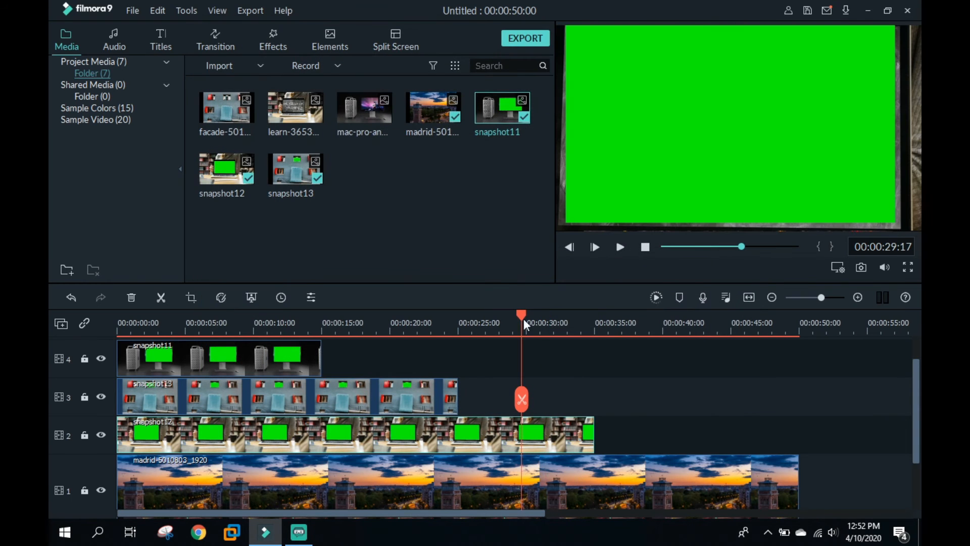
{"action": "left_click", "coordinate": [252, 298]}
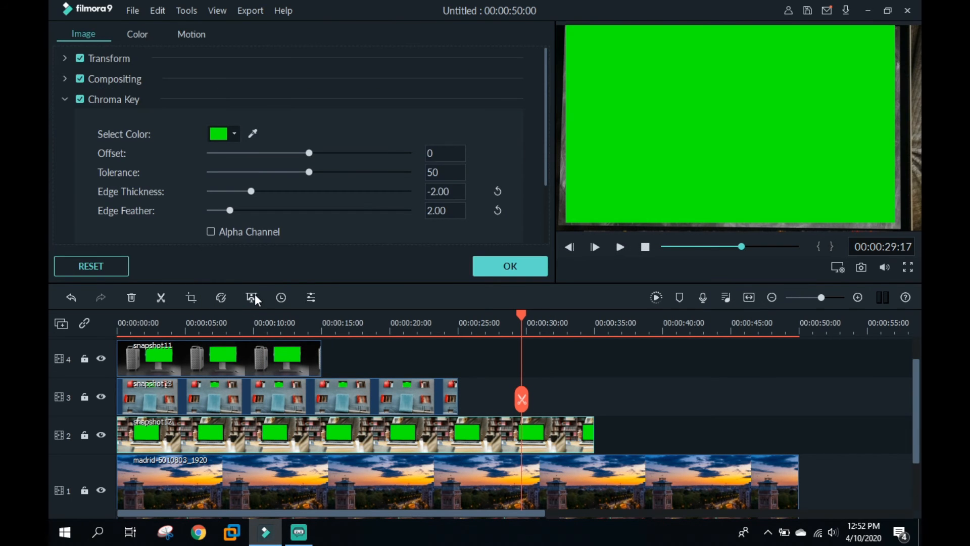
{"action": "left_click", "coordinate": [253, 133]}
{"action": "left_click", "coordinate": [756, 150]}
{"action": "left_click", "coordinate": [539, 262]}
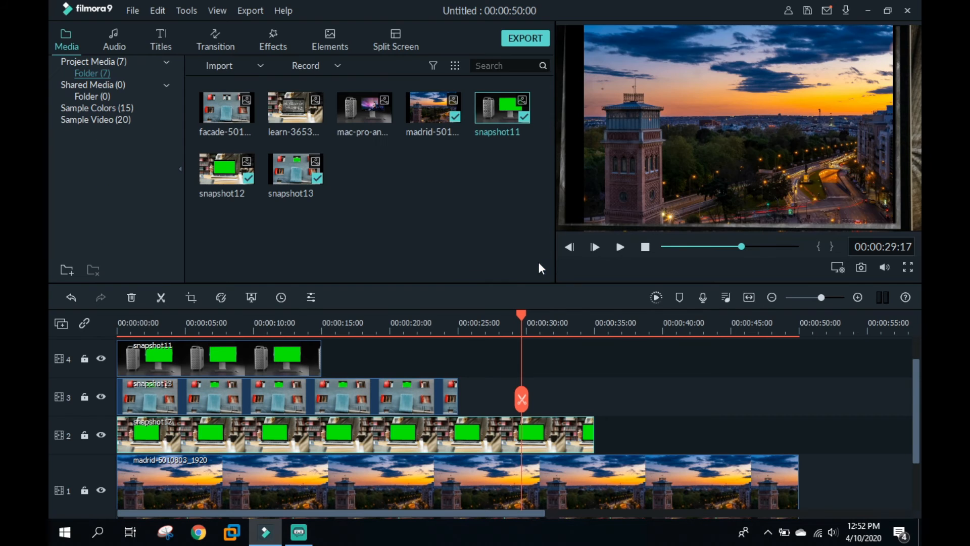
Play the composed zoom sequence from the beginning to review it
{"action": "left_click", "coordinate": [645, 247]}
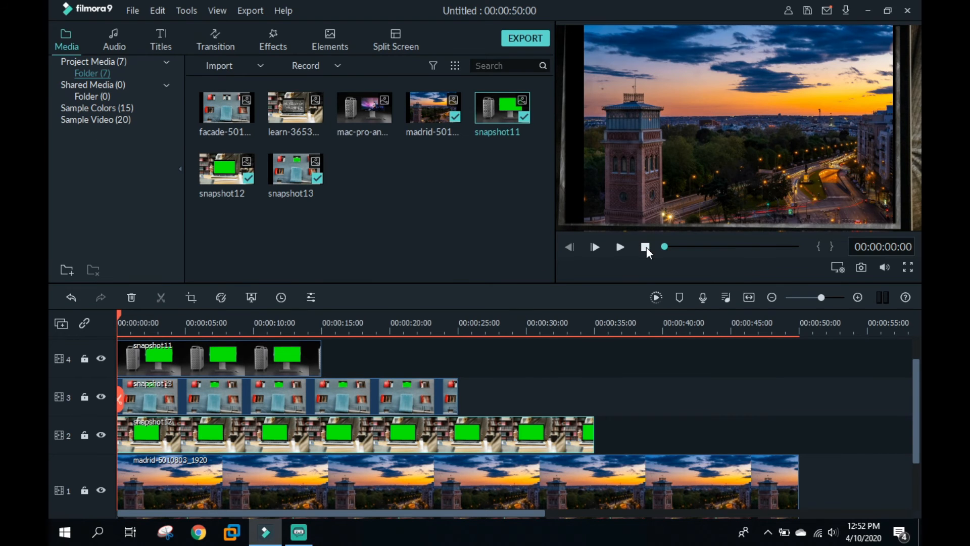
{"action": "left_click", "coordinate": [620, 246]}
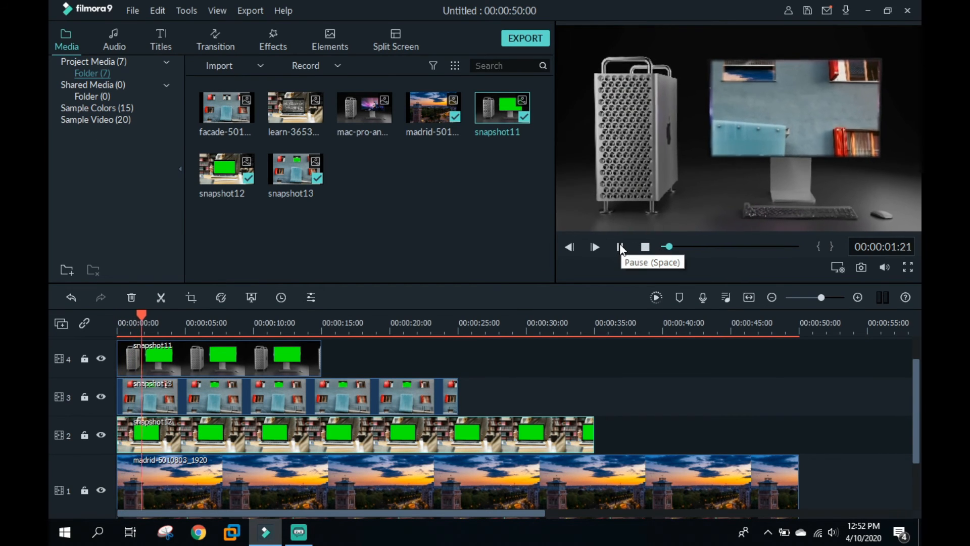